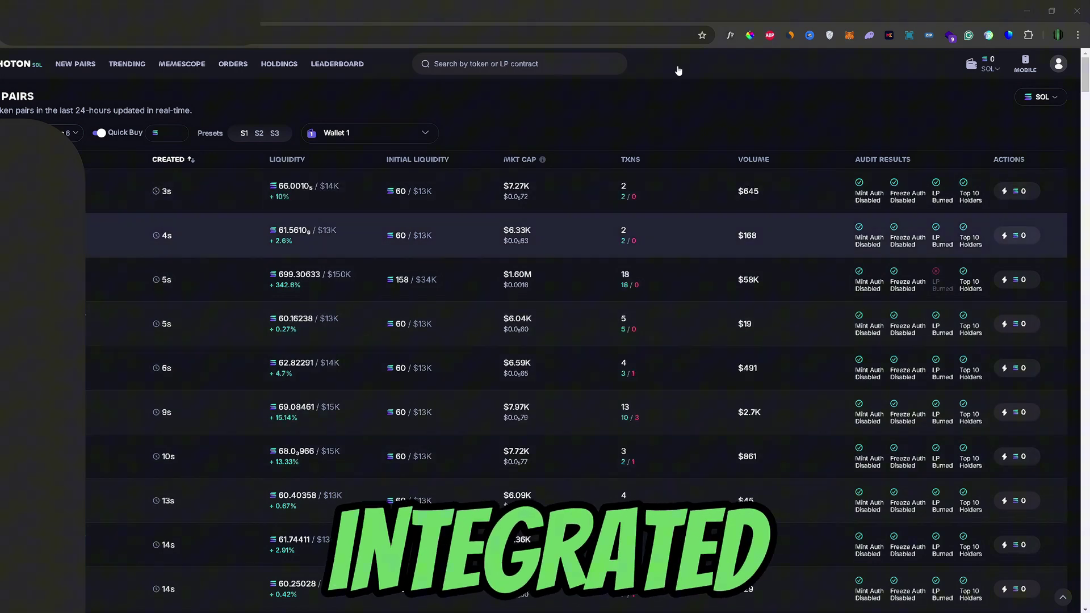
# Reach Photon's Wallet Management page from the account dropdown menu
pyautogui.click(1058, 64)
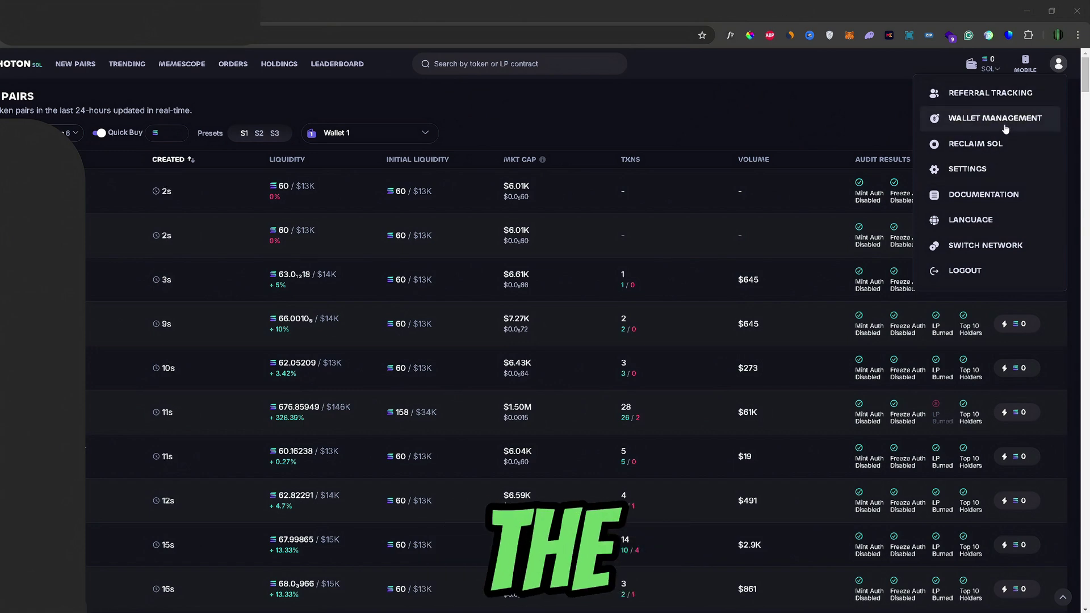
pyautogui.click(978, 127)
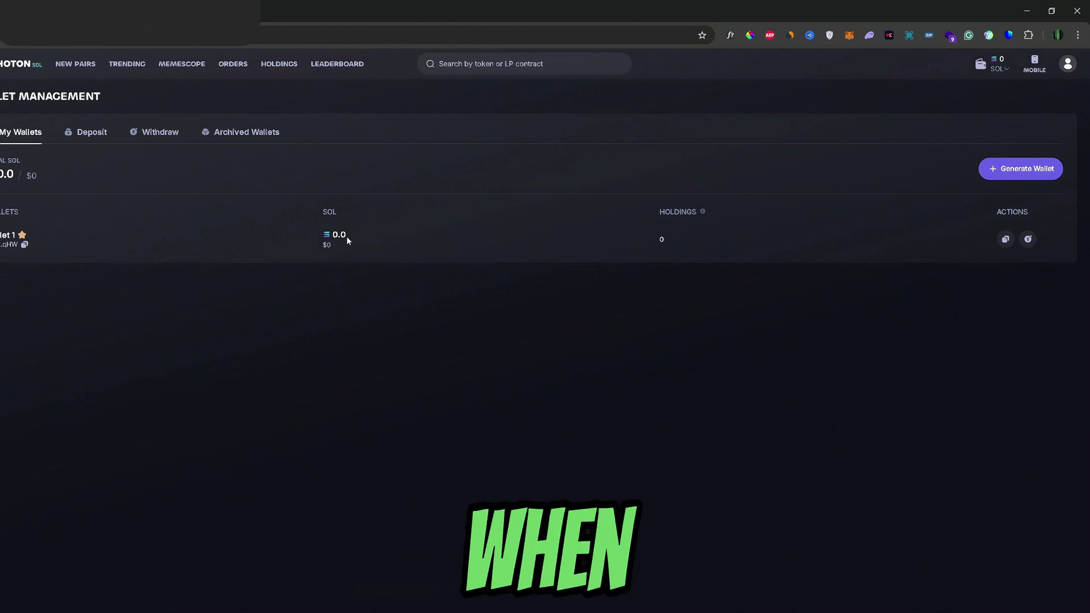
# Generate a new trading wallet, reveal and copy its private key, and confirm it was saved
pyautogui.click(1012, 169)
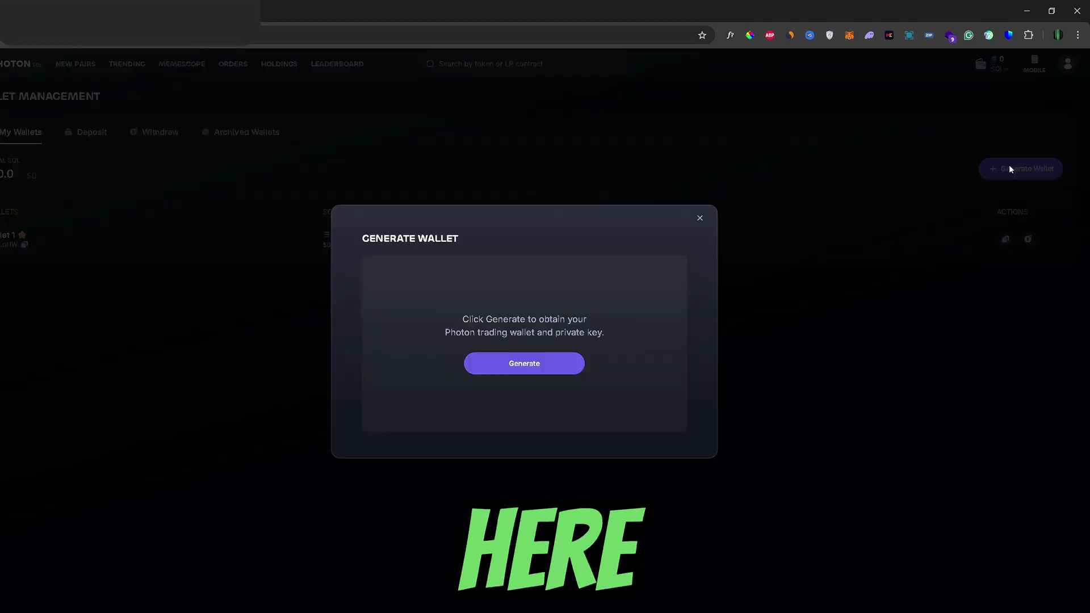
pyautogui.click(515, 367)
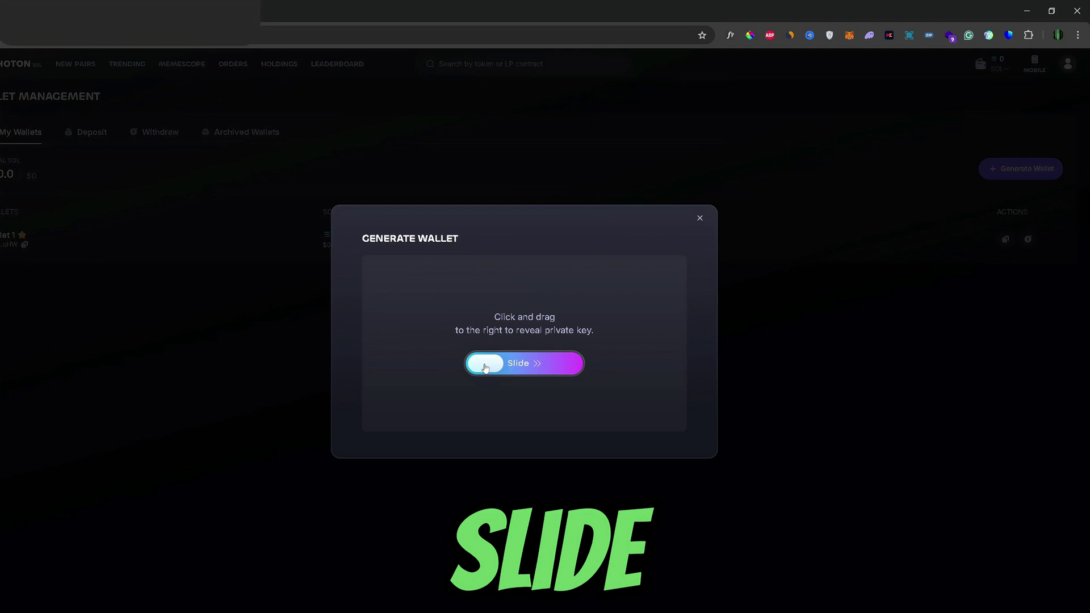
pyautogui.moveTo(485, 368); pyautogui.dragTo(558, 365)
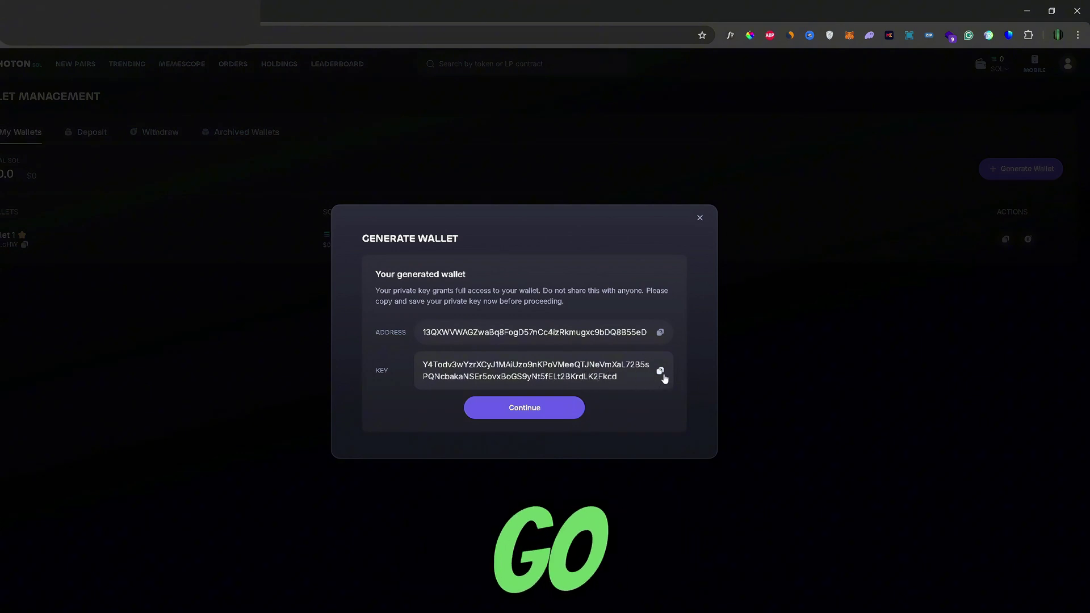
pyautogui.click(661, 373)
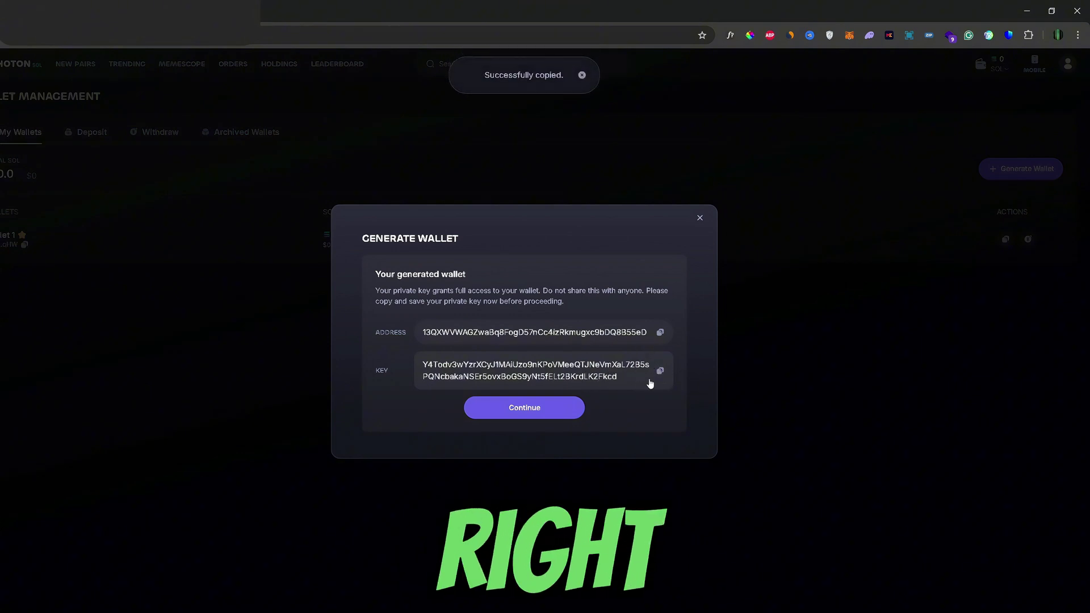
pyautogui.click(512, 409)
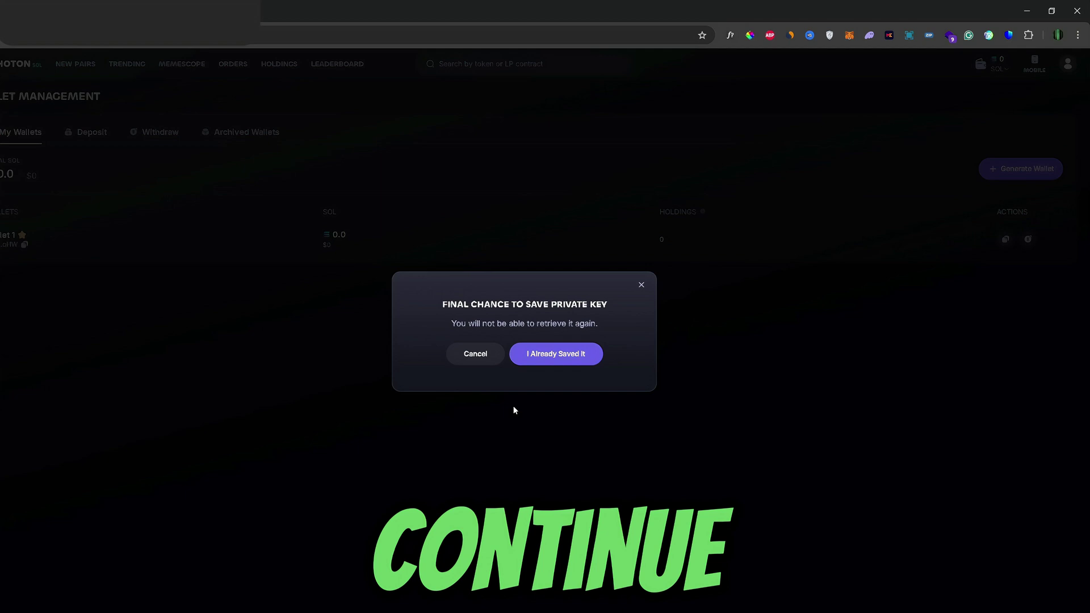
pyautogui.click(555, 354)
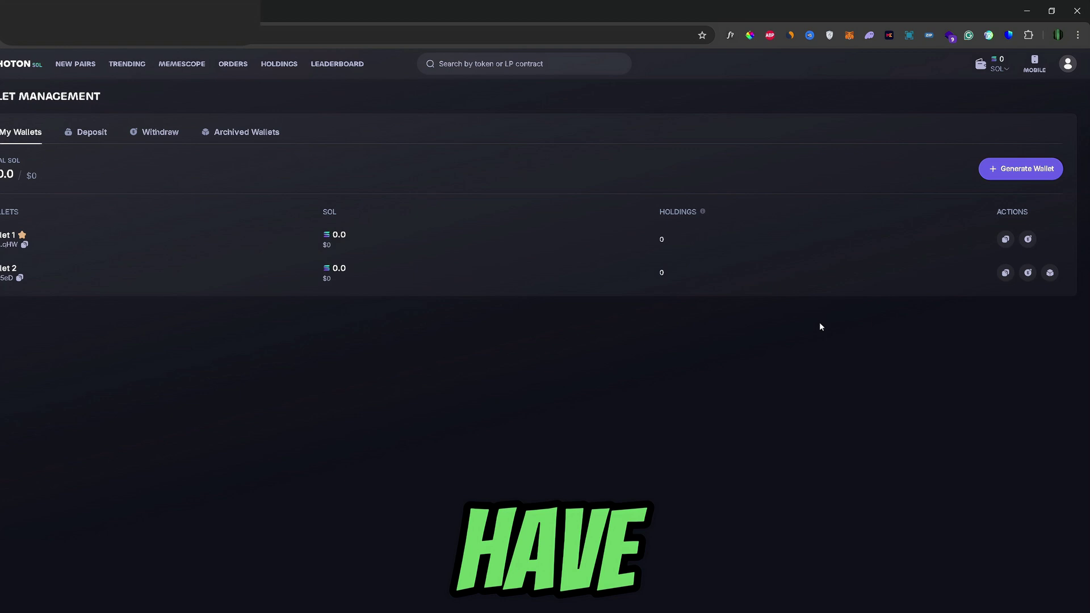
# In Phantom, start adding an account via Import Private Key
pyautogui.click(869, 35)
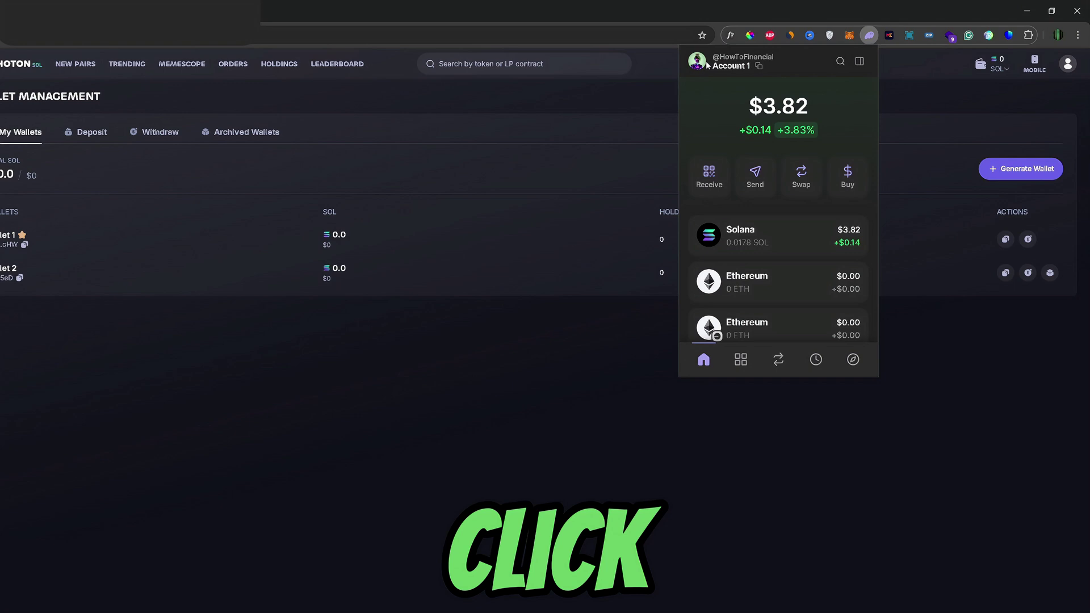
pyautogui.click(697, 64)
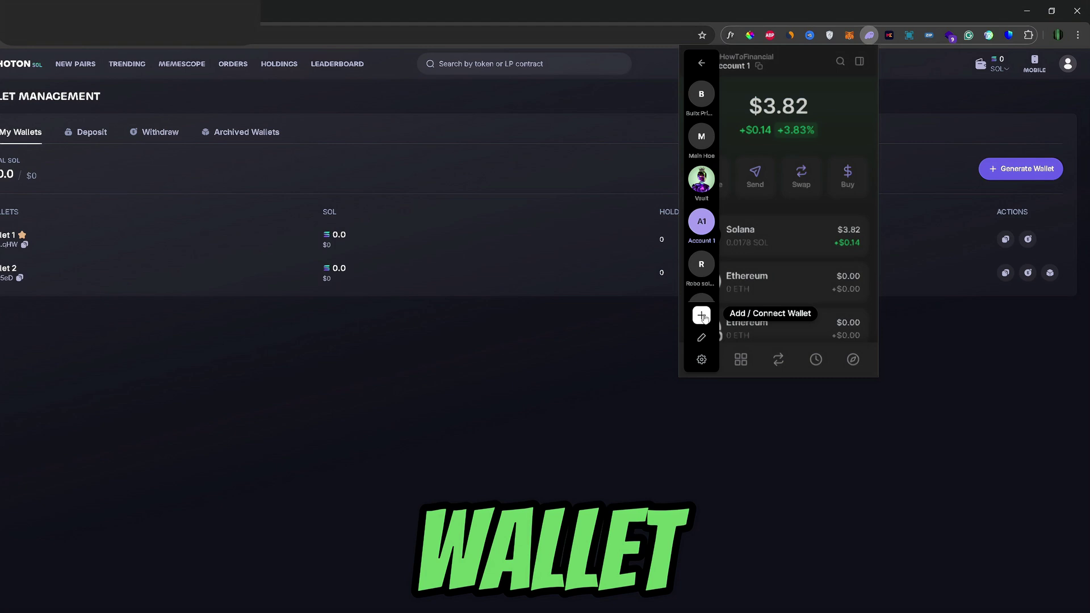
pyautogui.click(703, 316)
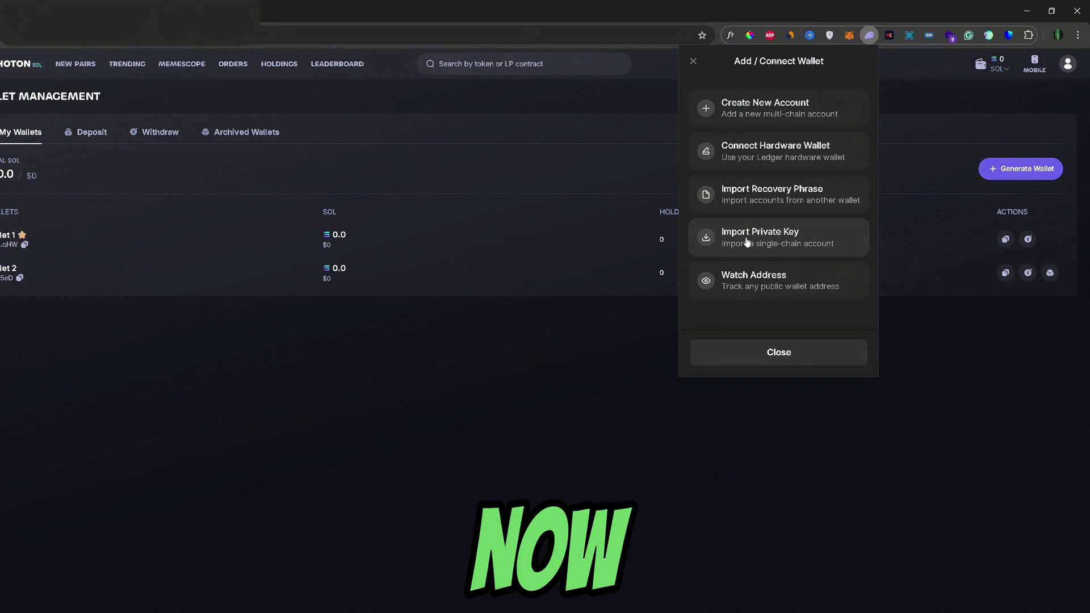
pyautogui.click(746, 242)
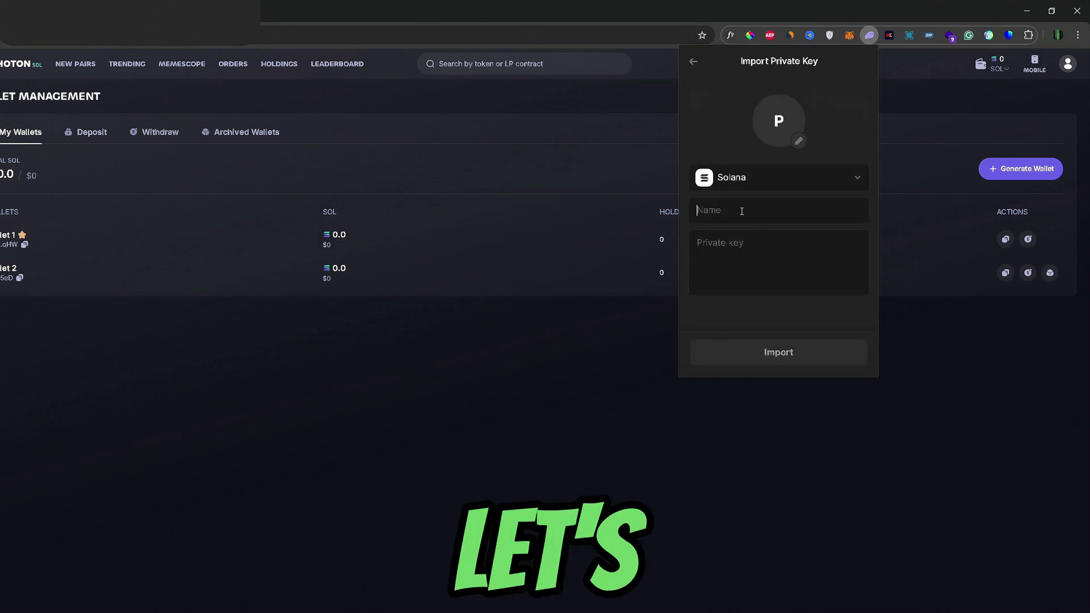
pyautogui.write('Photon')
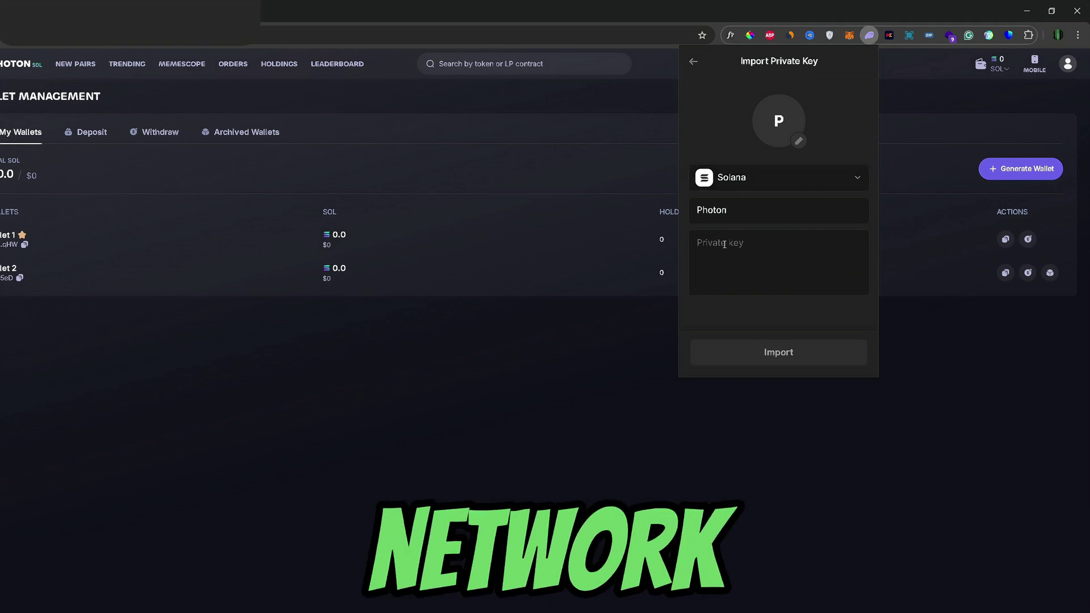
# Paste the copied private key and import it as the Solana account 'Photon'
pyautogui.click(708, 243)
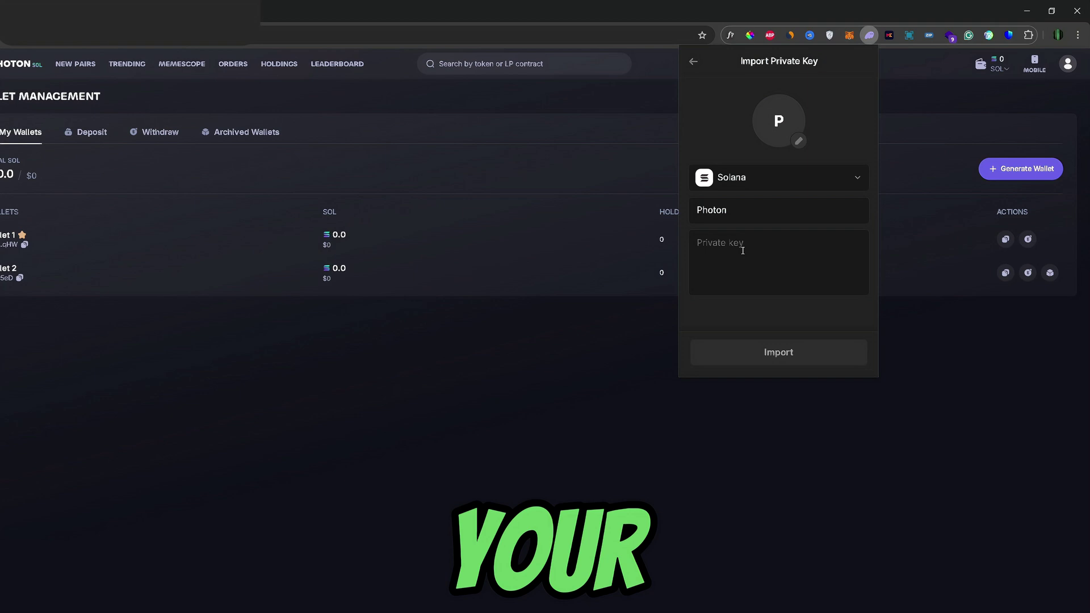
pyautogui.hotkey('ctrl', 'v')
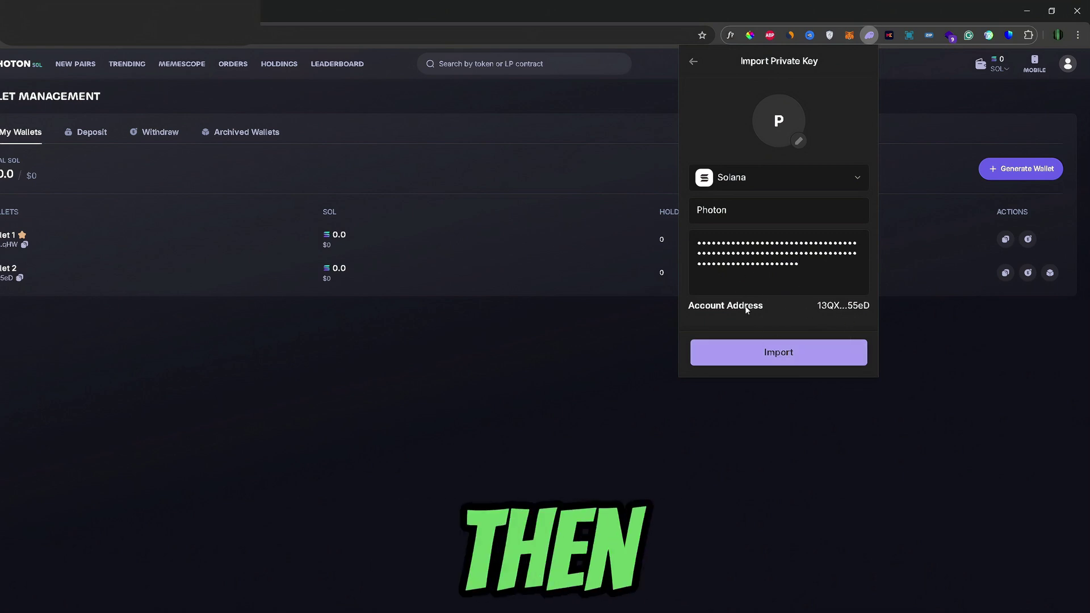
pyautogui.click(770, 356)
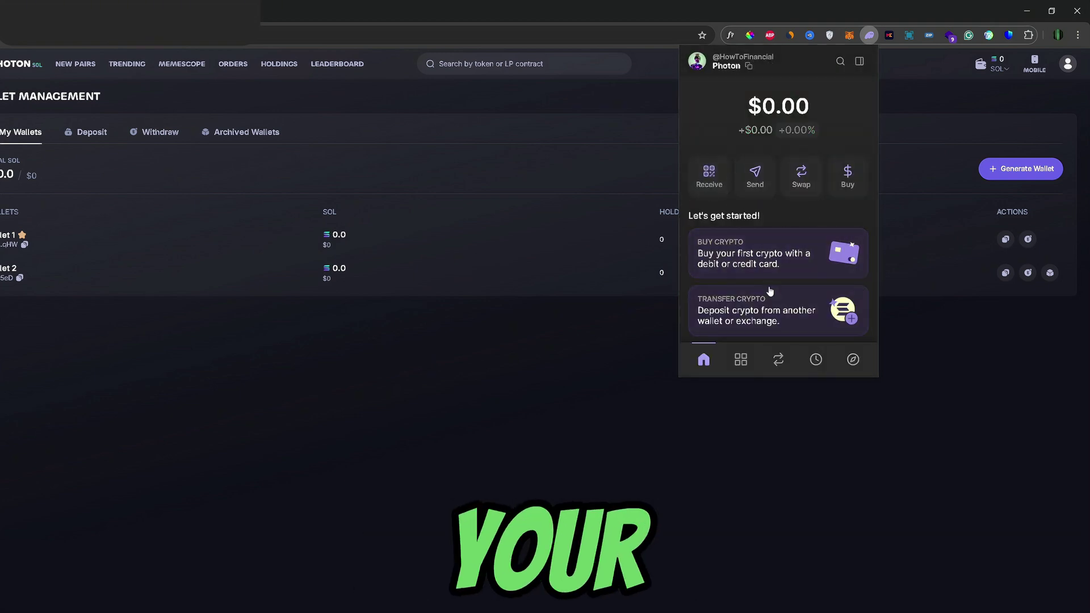
# Close the Phantom popup, leaving Photon's wallet list showing Wallet 1 and Wallet 2
pyautogui.click(509, 137)
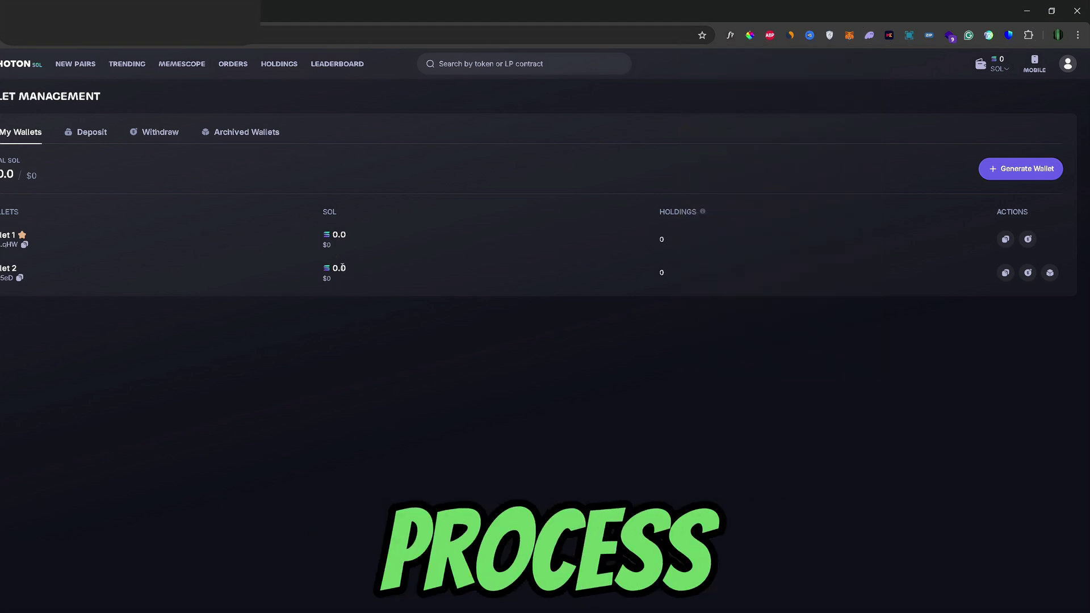
pyautogui.click(869, 35)
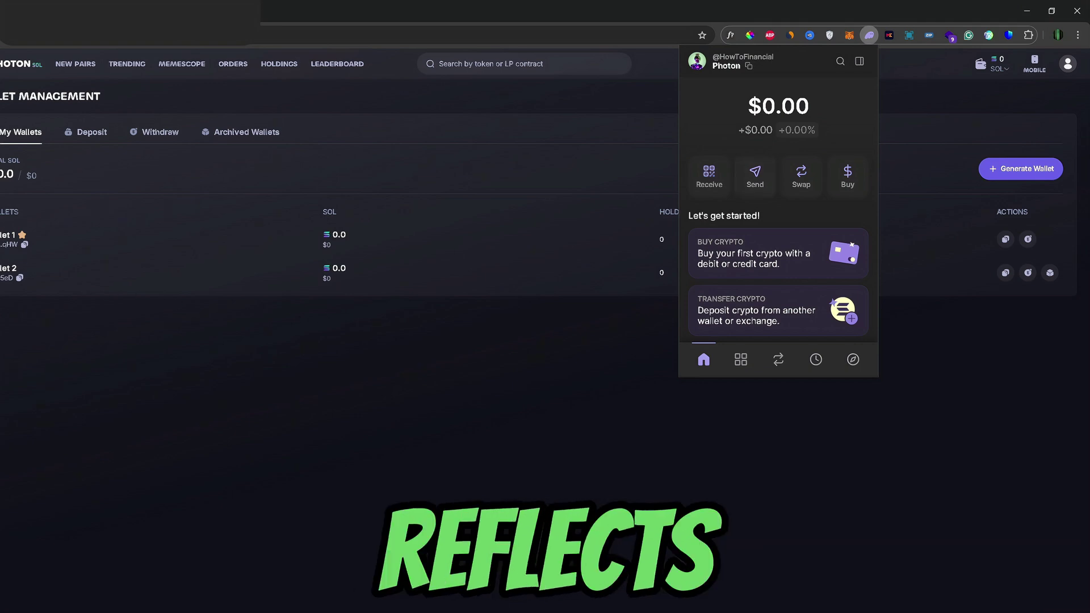
pyautogui.click(632, 114)
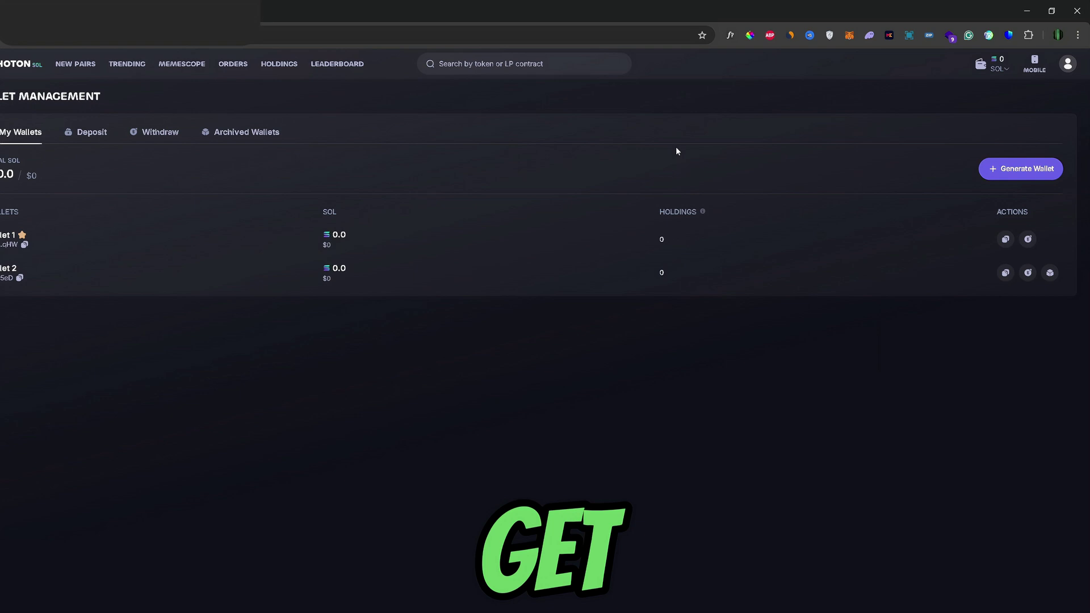